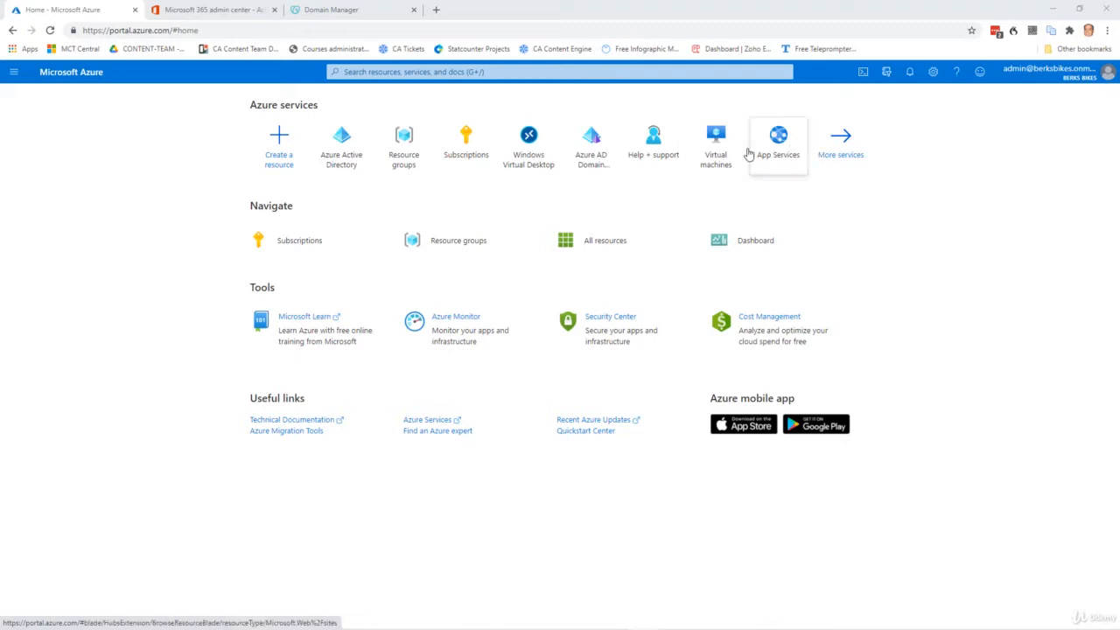
# Open the custom domain names of the Berks Bikes tenant in Azure Active Directory.
pyautogui.click(13, 72)
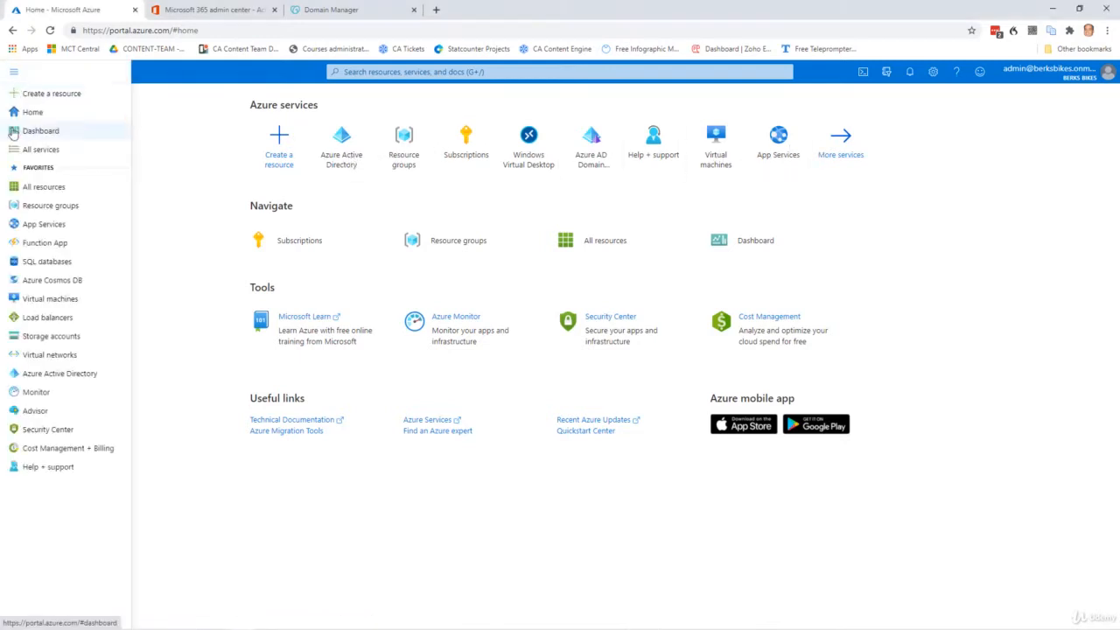
pyautogui.click(50, 373)
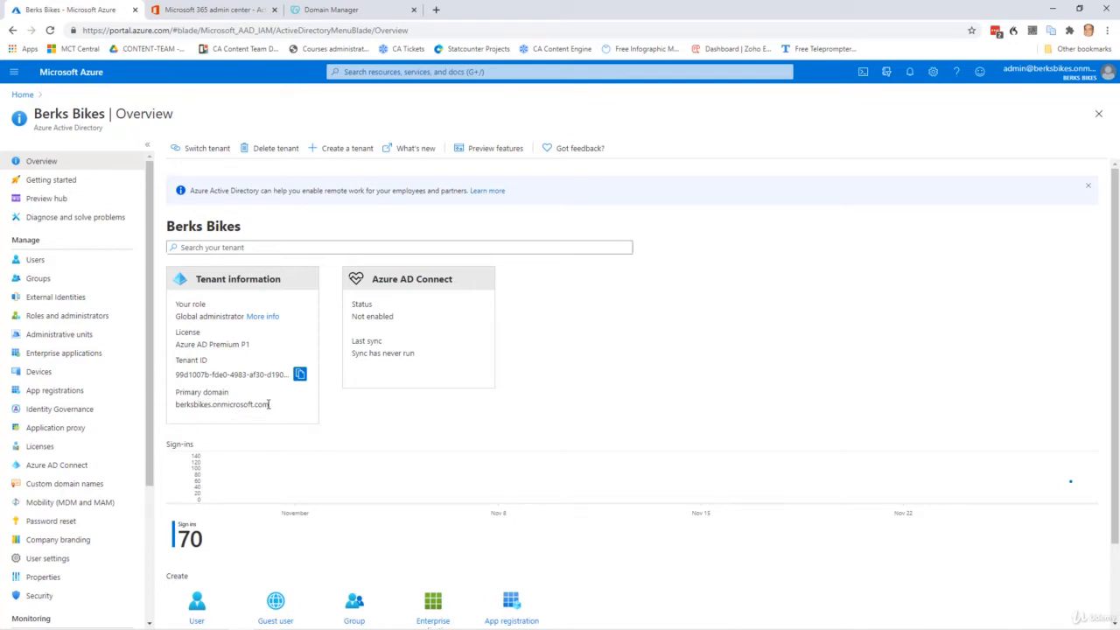
pyautogui.click(56, 487)
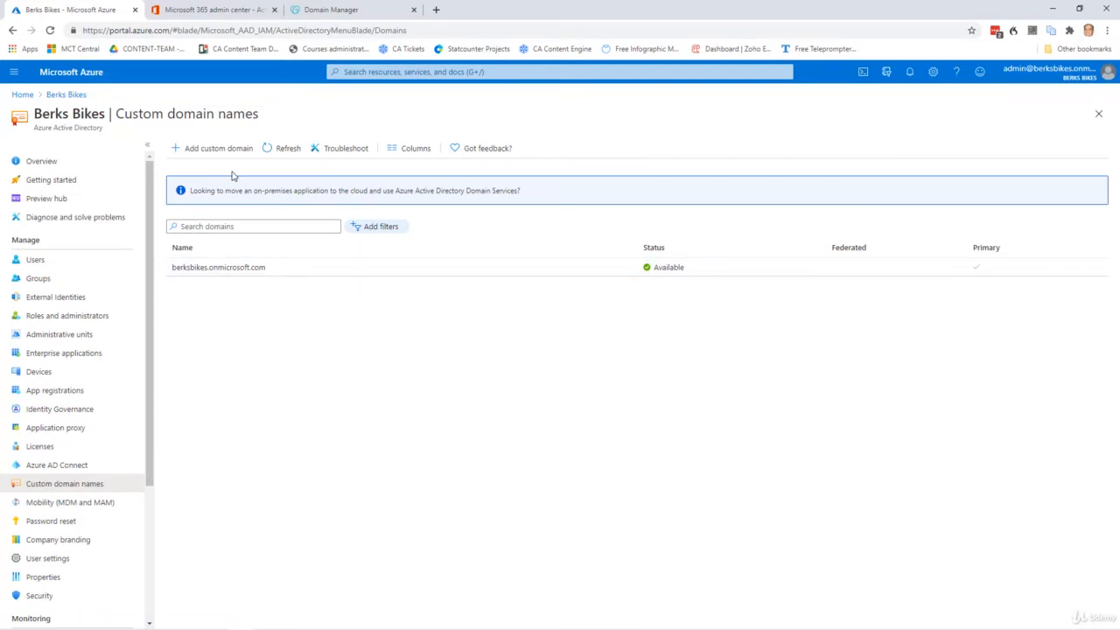
# Review the berksbikes.com DNS records in the GoDaddy Domain Manager and return to the tenant's custom domain names in Azure.
pyautogui.click(332, 11)
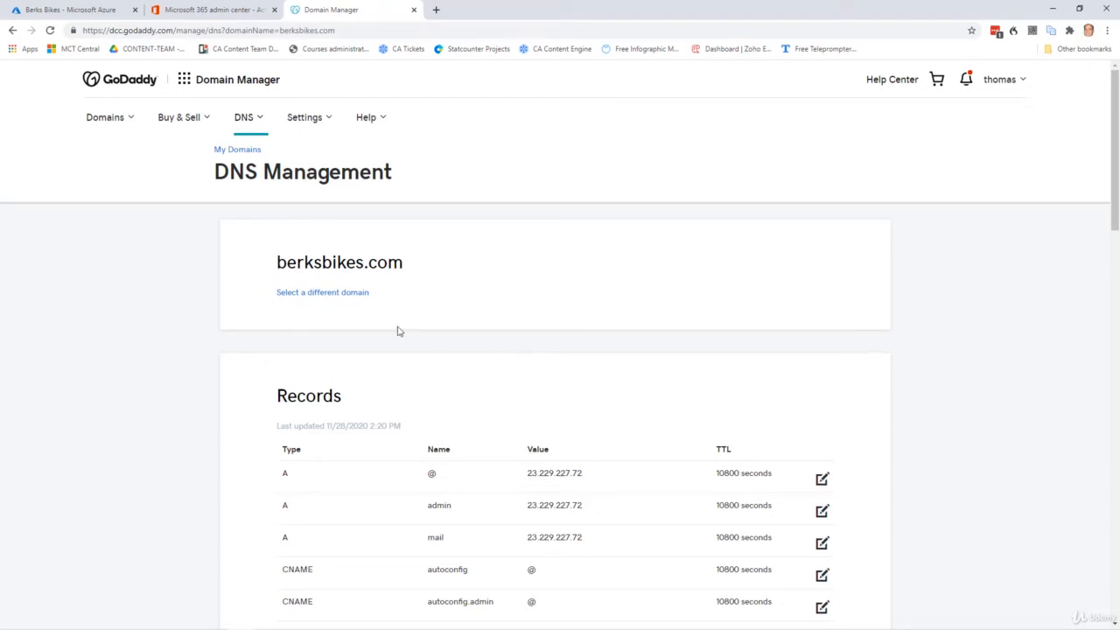
pyautogui.click(81, 10)
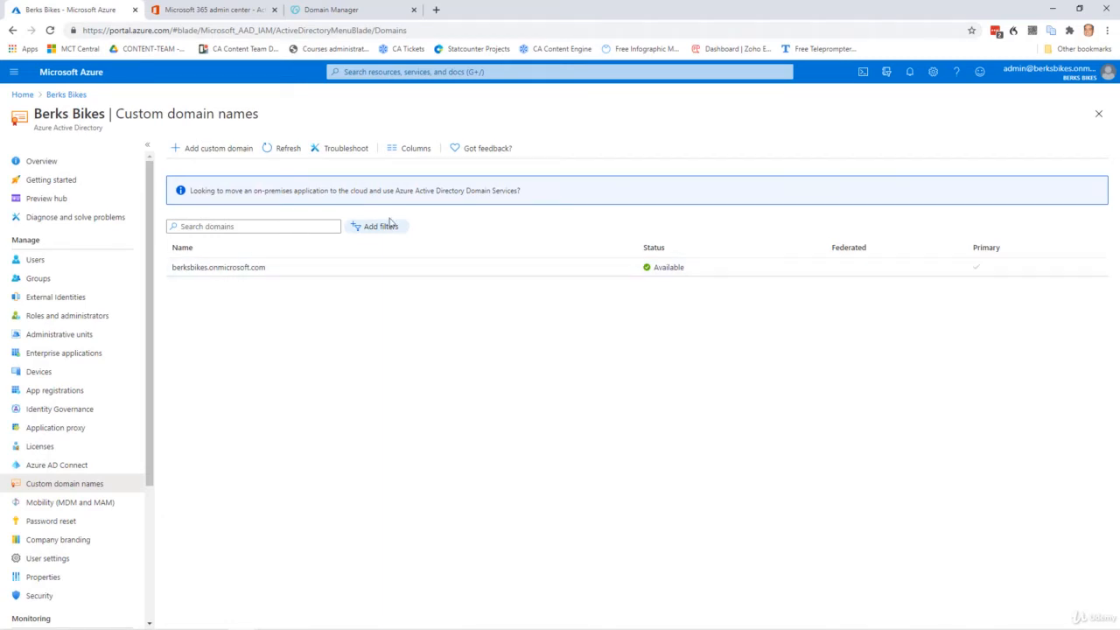
pyautogui.click(346, 9)
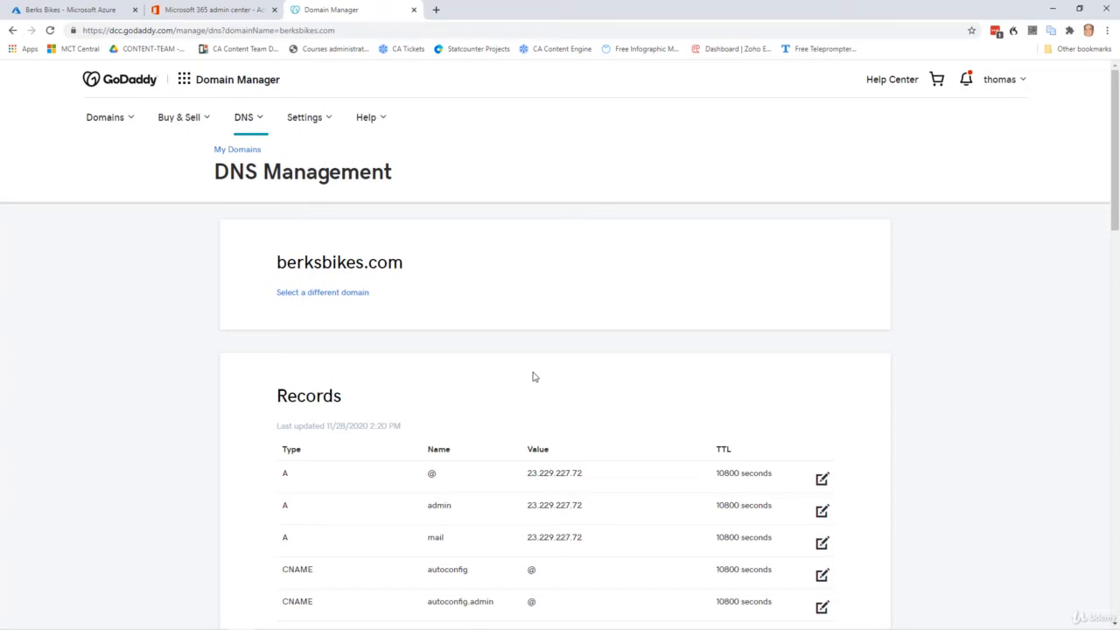
pyautogui.click(94, 13)
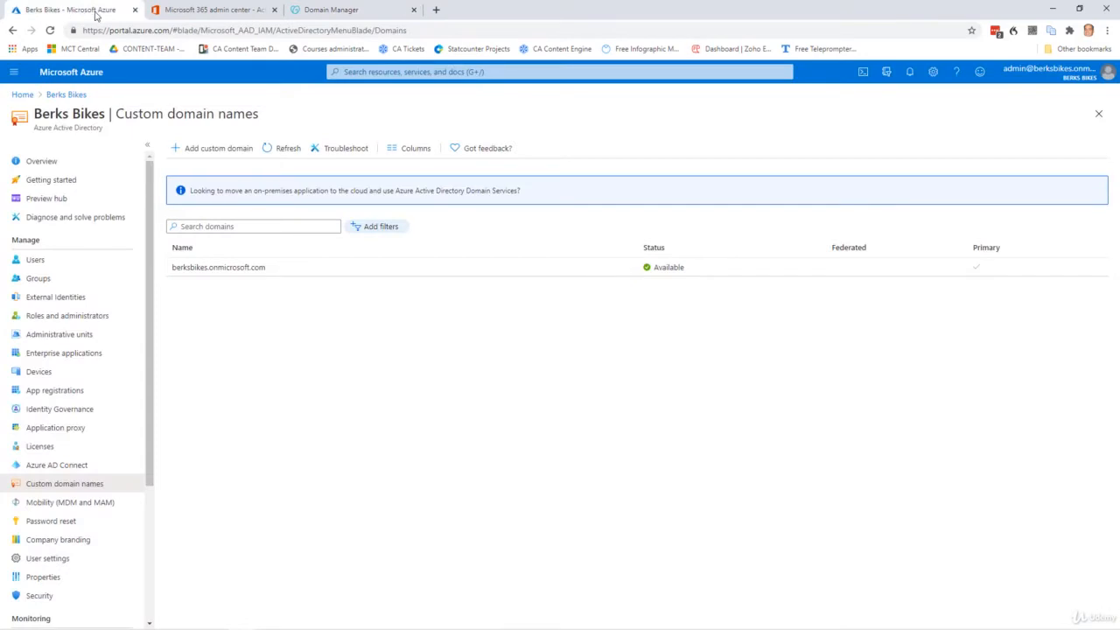
# Add berksbikes.com as a custom domain of the tenant.
pyautogui.click(211, 153)
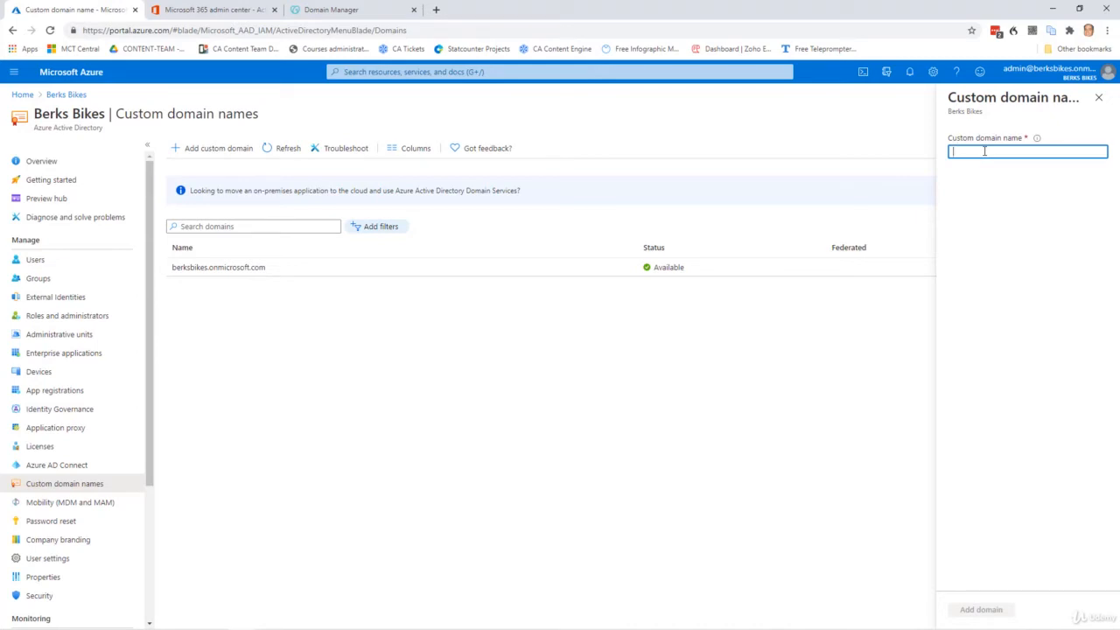
pyautogui.click(984, 151)
pyautogui.write('berksb')
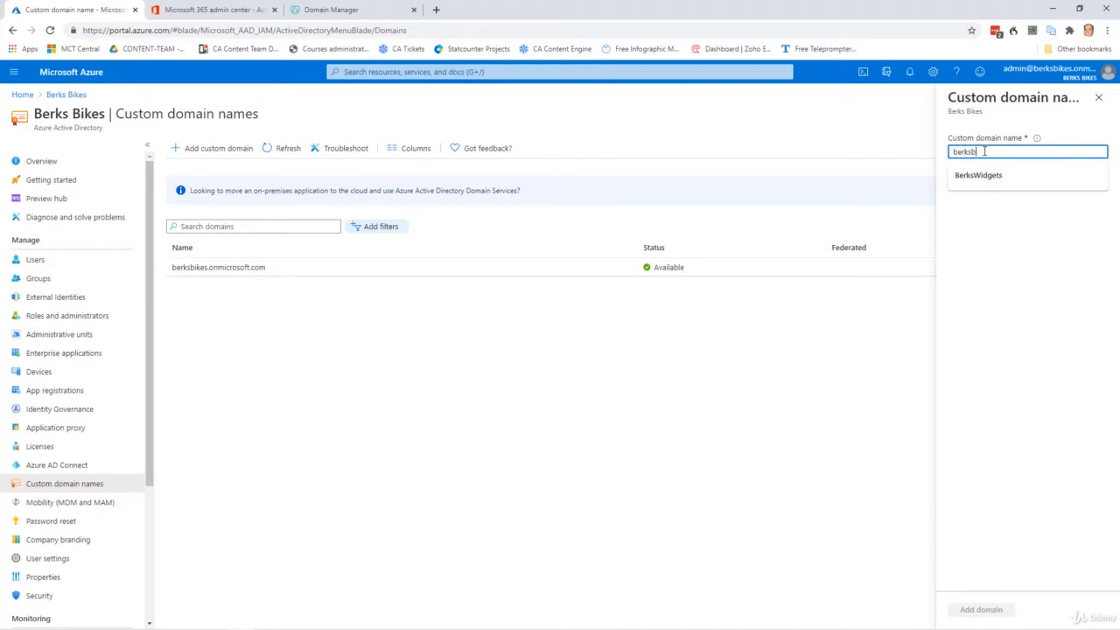
pyautogui.write('ikes.com')
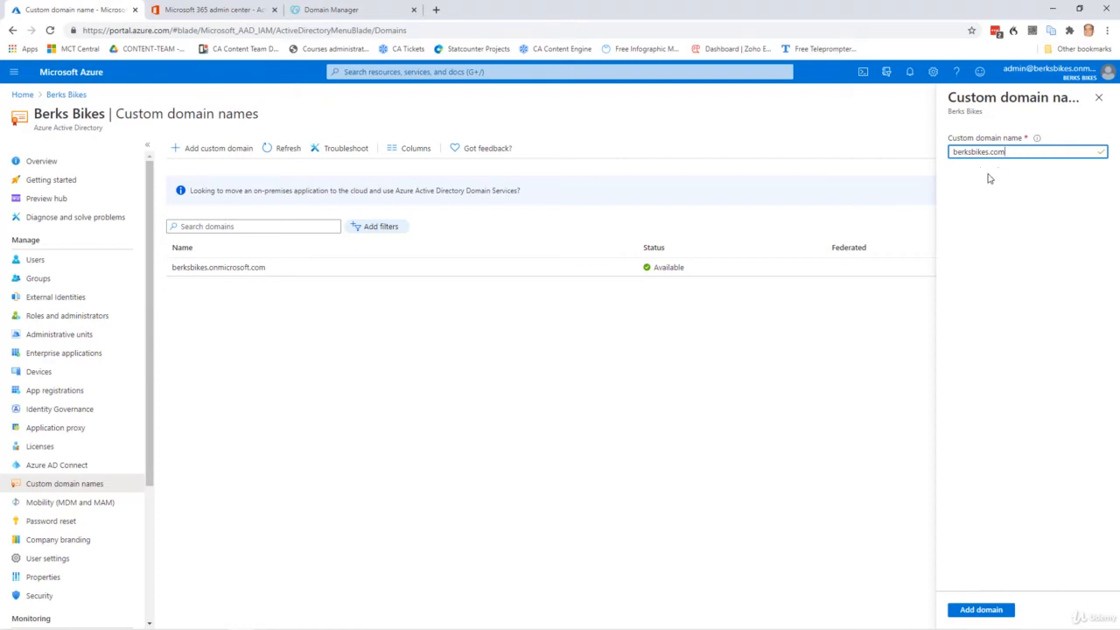
pyautogui.click(980, 610)
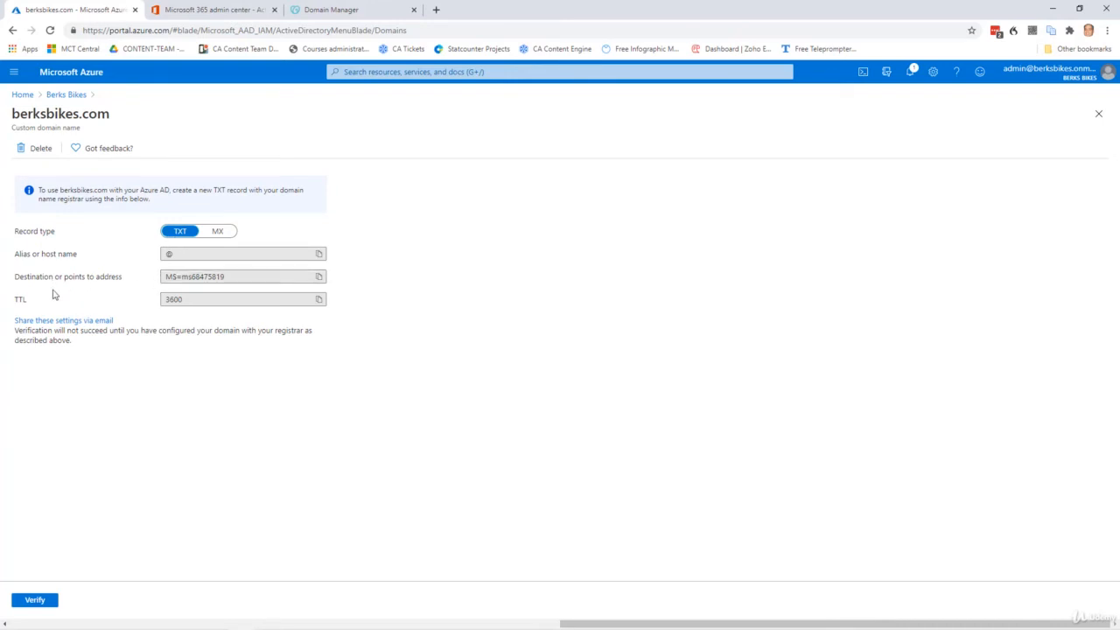
# Copy the TXT destination value from Azure and start a new DNS record for berksbikes.com in the GoDaddy Domain Manager.
pyautogui.click(320, 277)
pyautogui.click(349, 11)
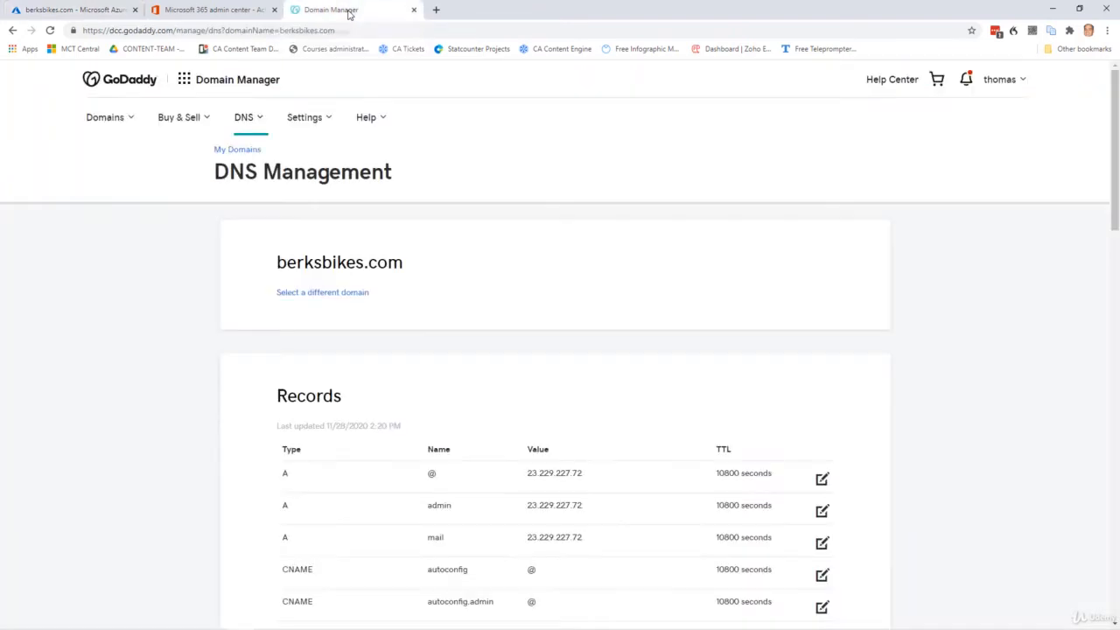
pyautogui.scroll(-8, 933, 299)
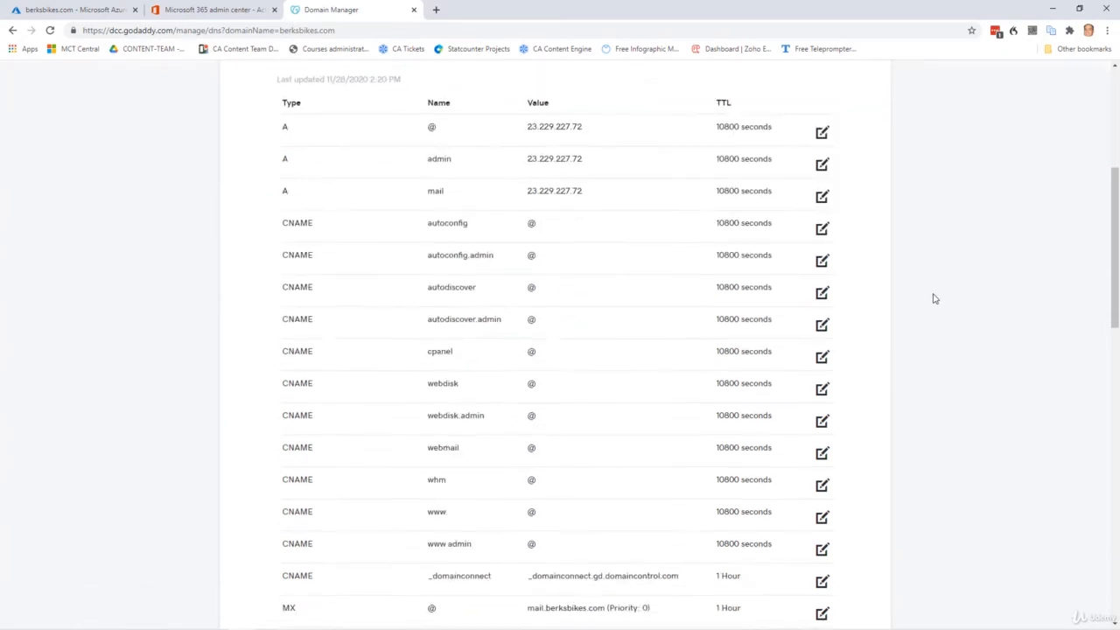
pyautogui.click(816, 342)
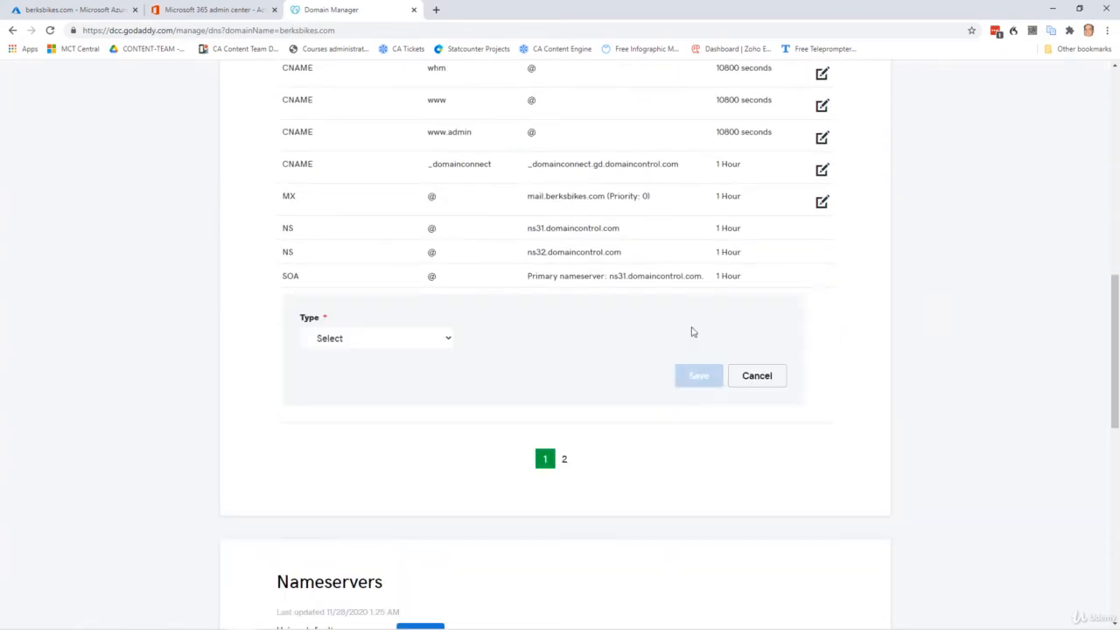
# Check the required settings in Azure and save a GoDaddy TXT record with host @ and the copied domain verification value.
pyautogui.click(99, 15)
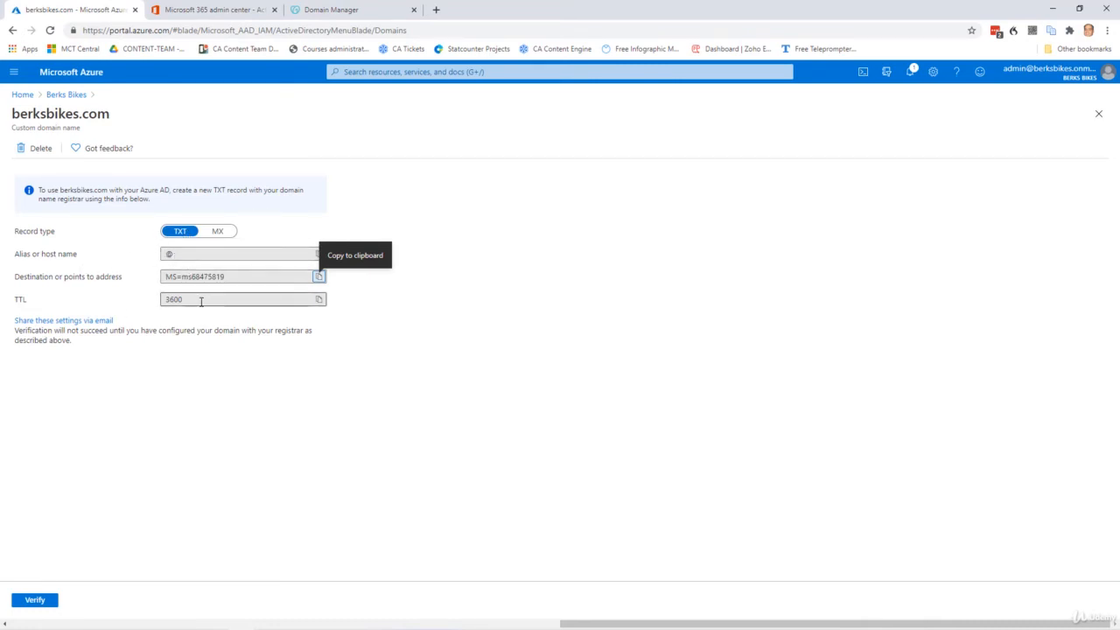
pyautogui.click(331, 13)
pyautogui.click(447, 338)
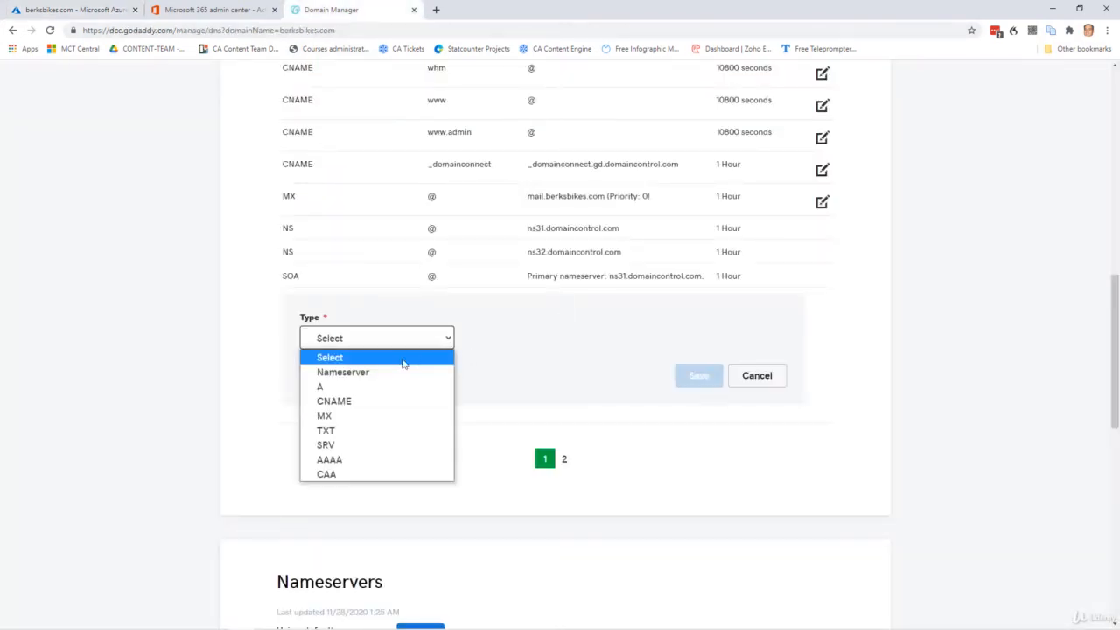
pyautogui.click(328, 430)
pyautogui.click(490, 337)
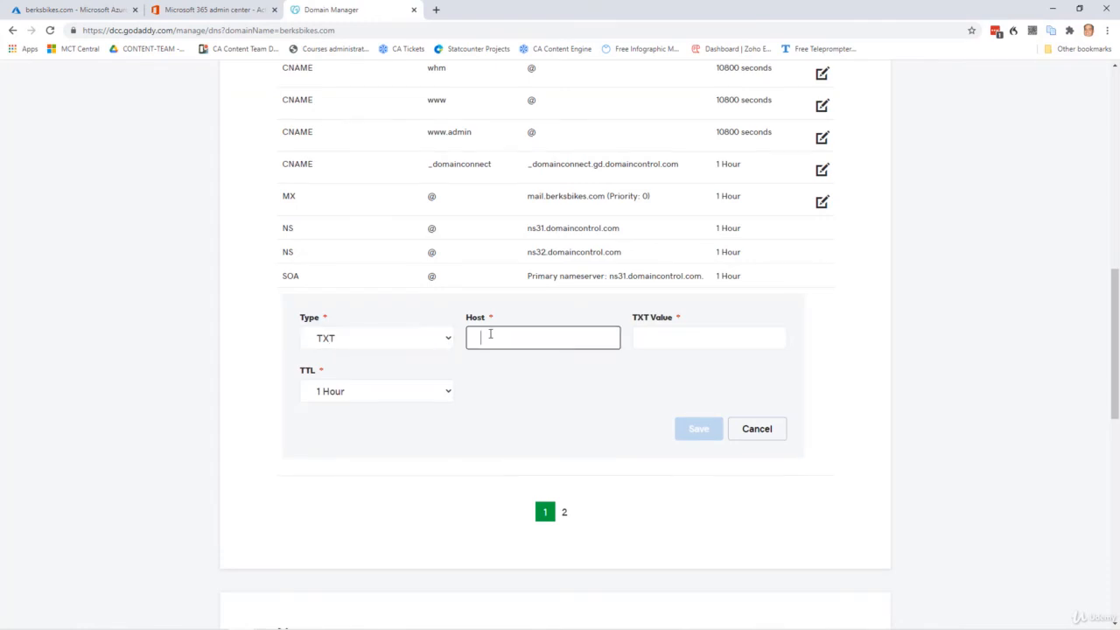
pyautogui.click(483, 371)
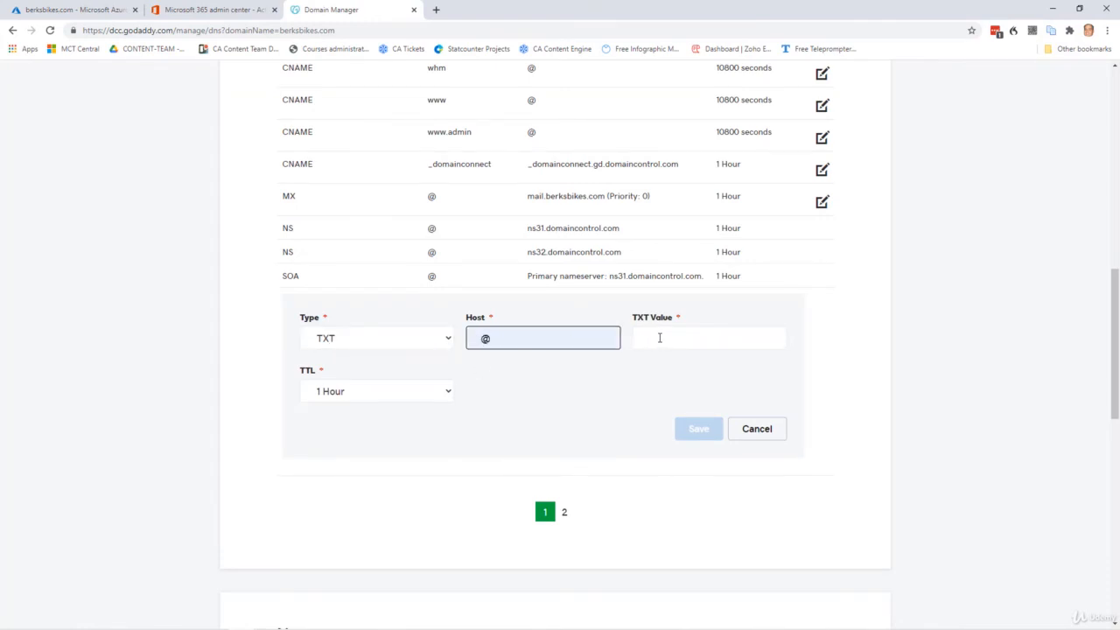
pyautogui.click(659, 337)
pyautogui.hotkey('ctrl', 'v')
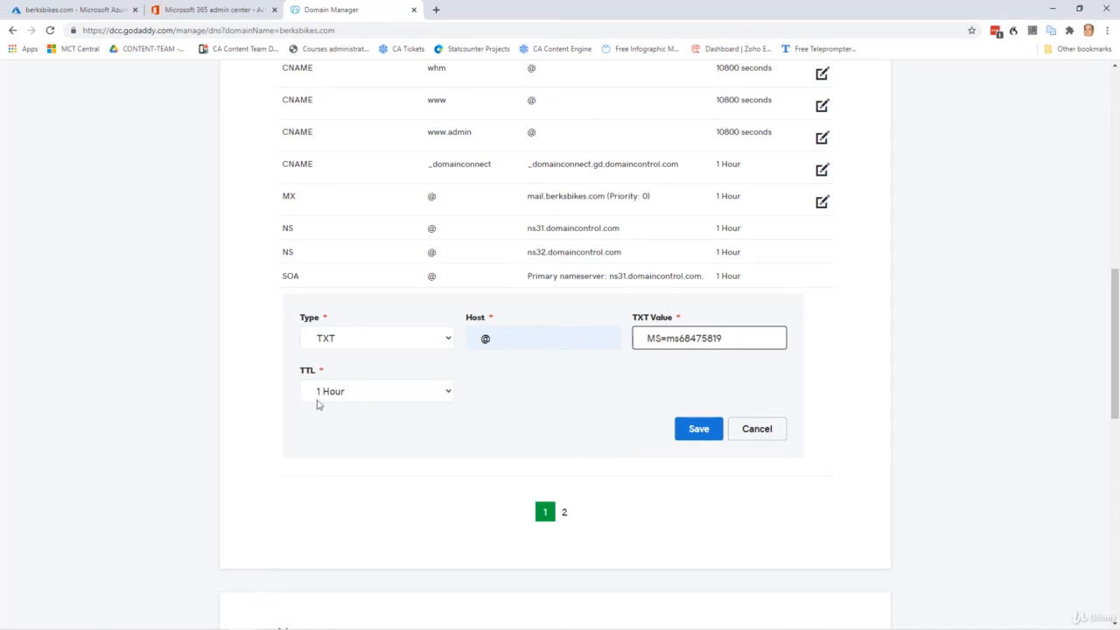
pyautogui.click(700, 429)
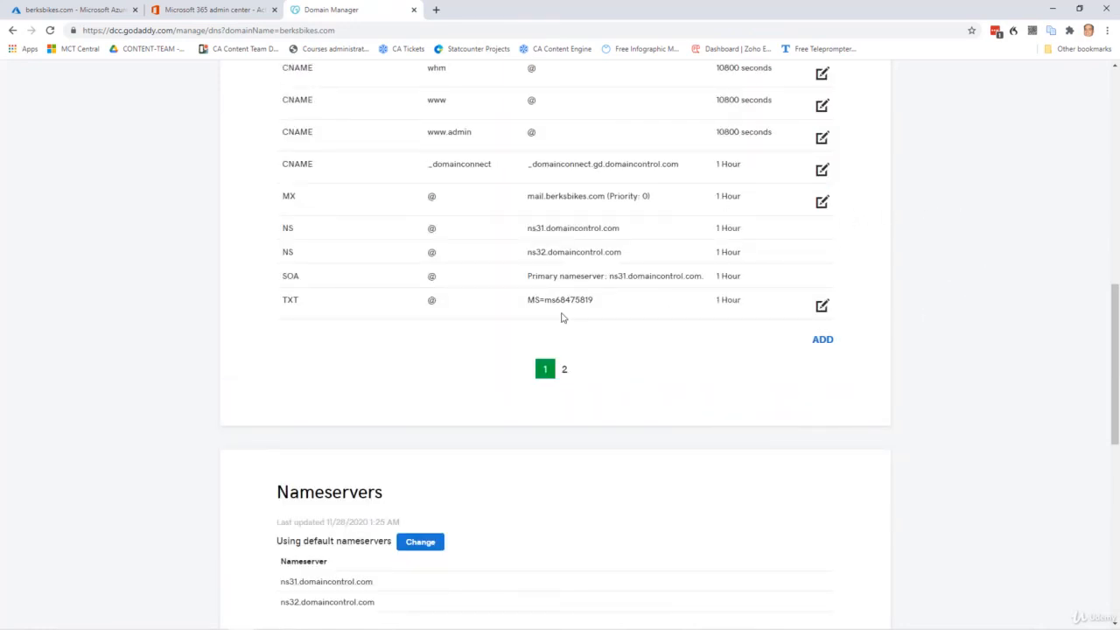
# Verify the berksbikes.com domain in the Azure portal, running the verification a second time.
pyautogui.click(94, 10)
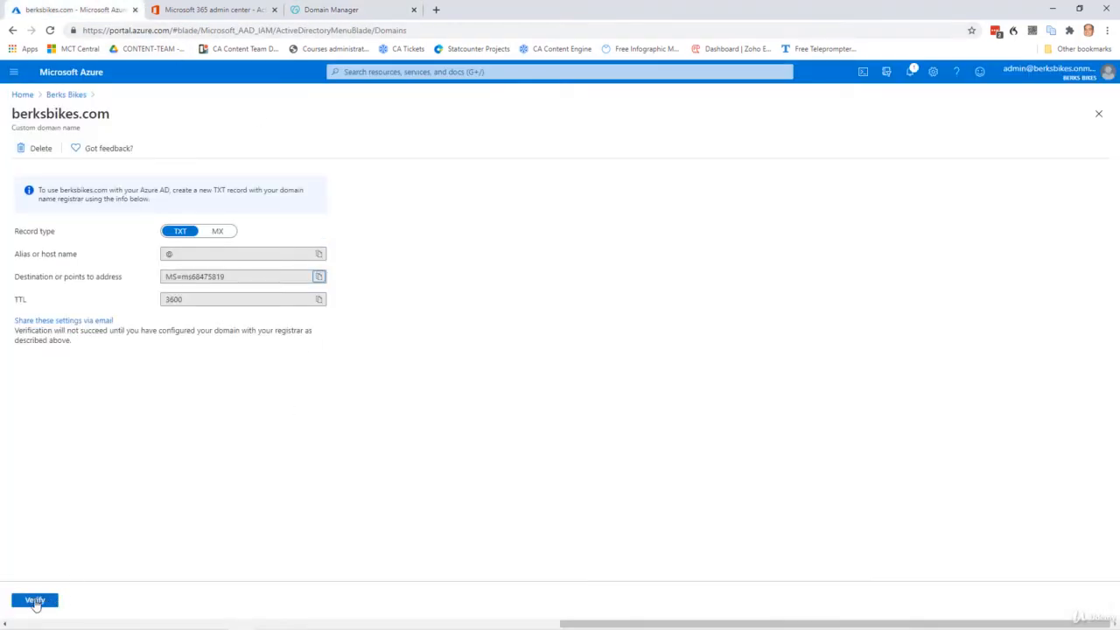
pyautogui.click(35, 600)
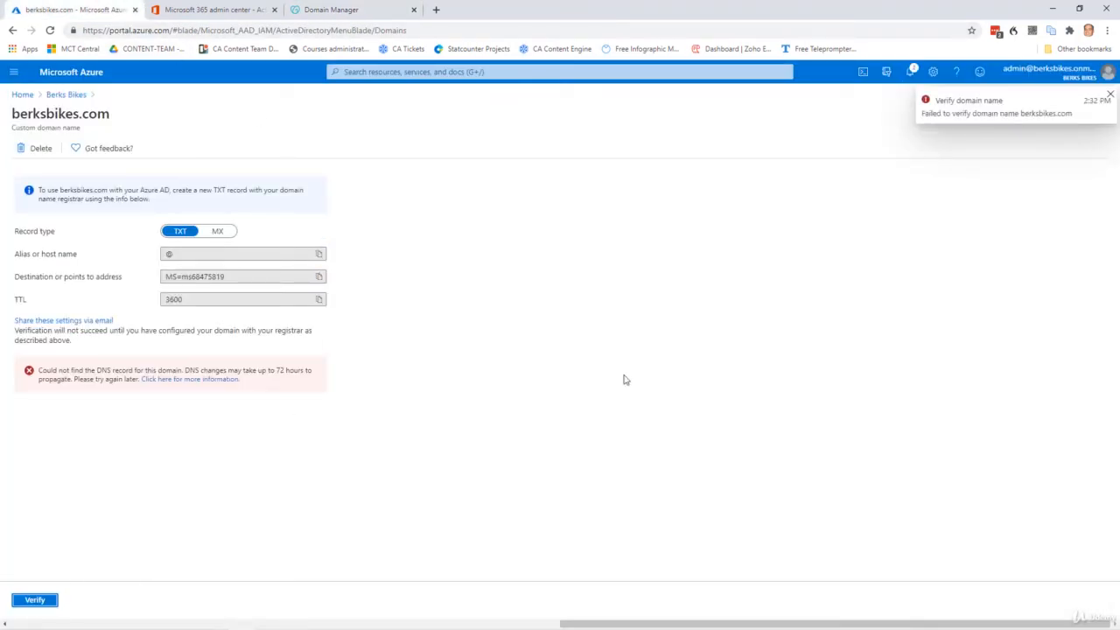
pyautogui.click(1109, 96)
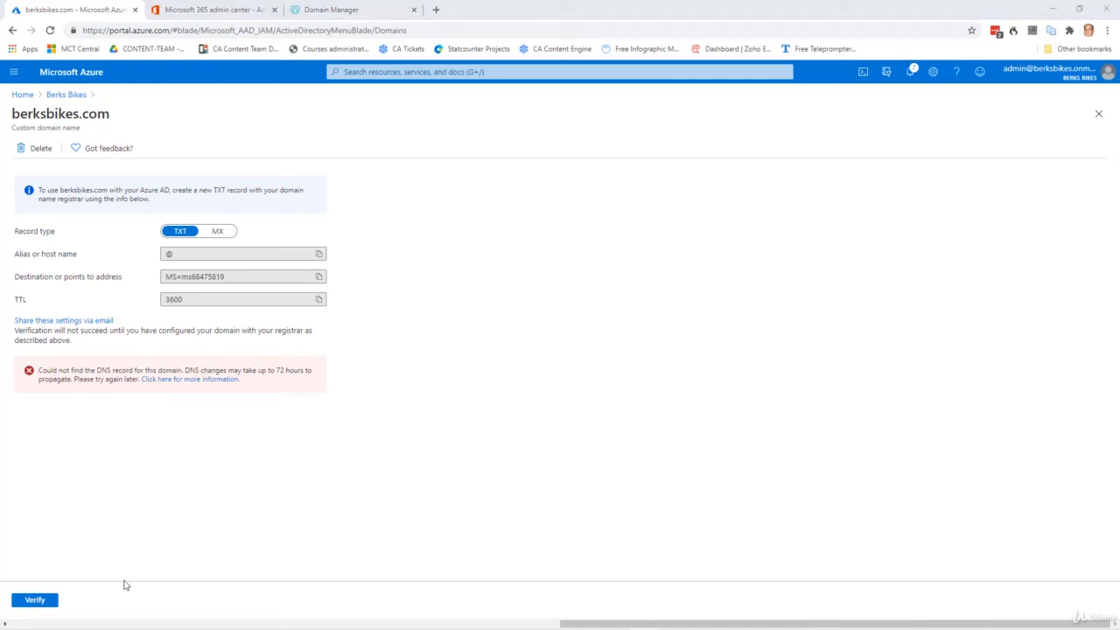
pyautogui.click(38, 602)
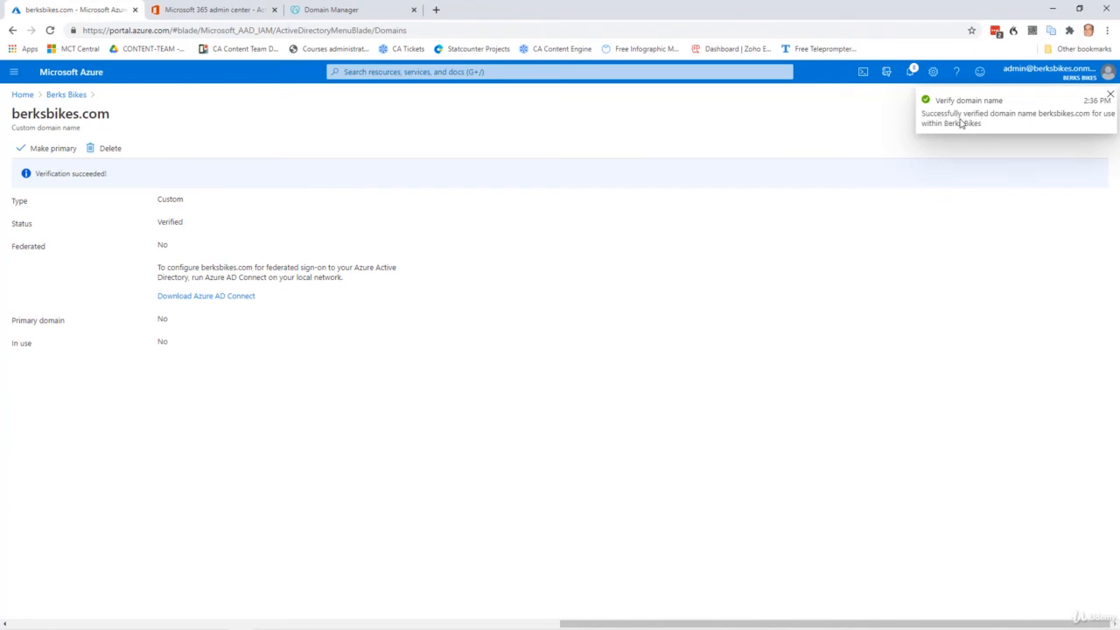
# Make berksbikes.com the tenant's primary domain.
pyautogui.click(42, 153)
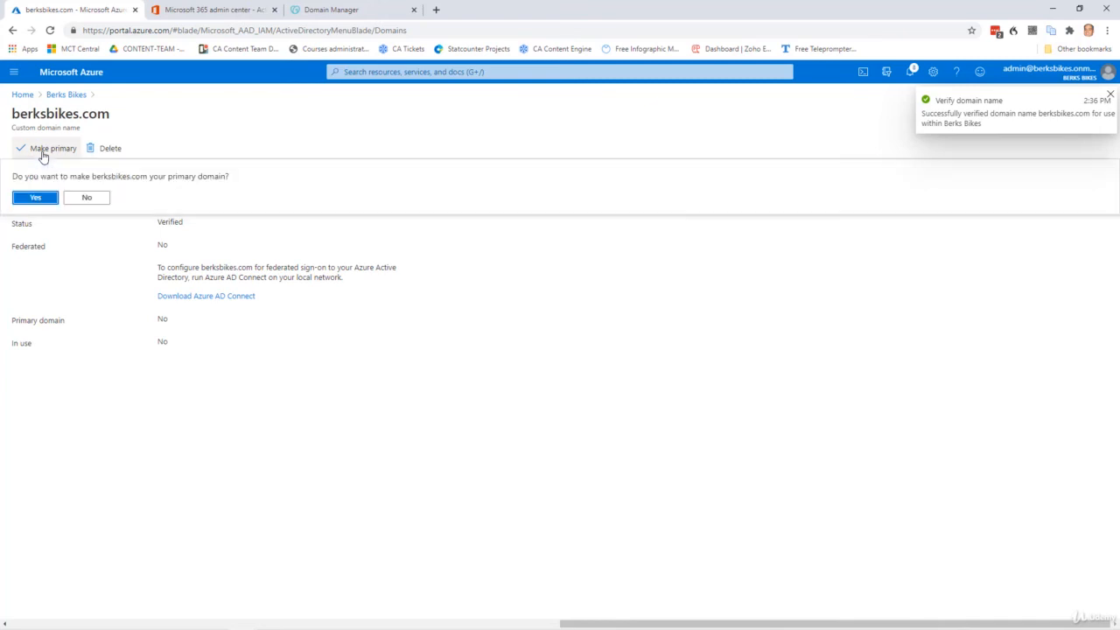
pyautogui.click(36, 198)
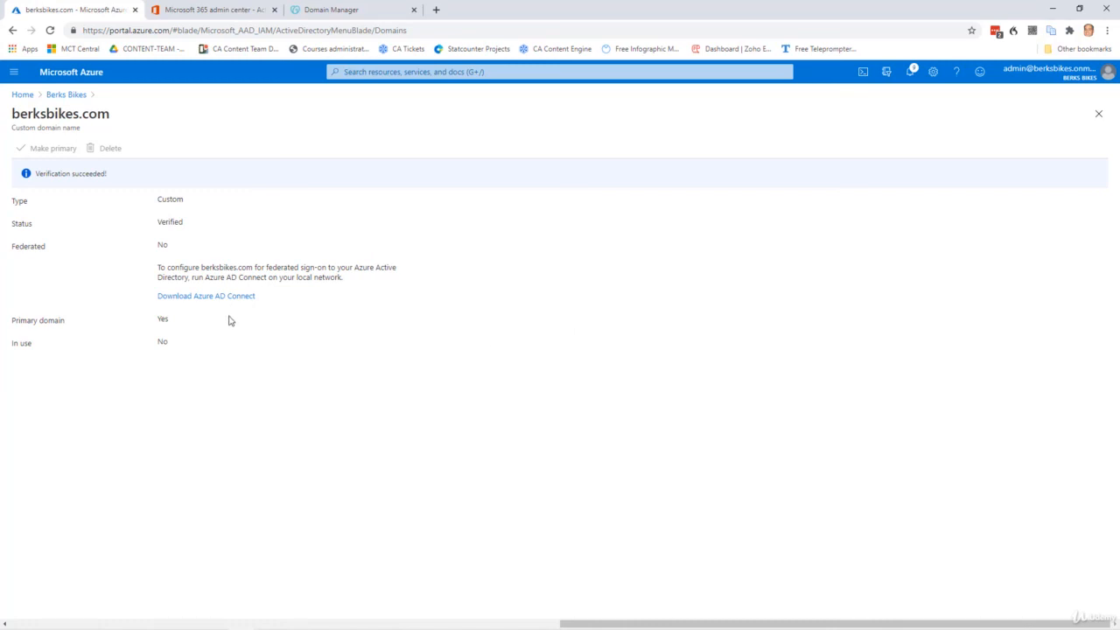
# Review the custom domain list, open the tenant overview and reload it to check the primary domain.
pyautogui.click(74, 94)
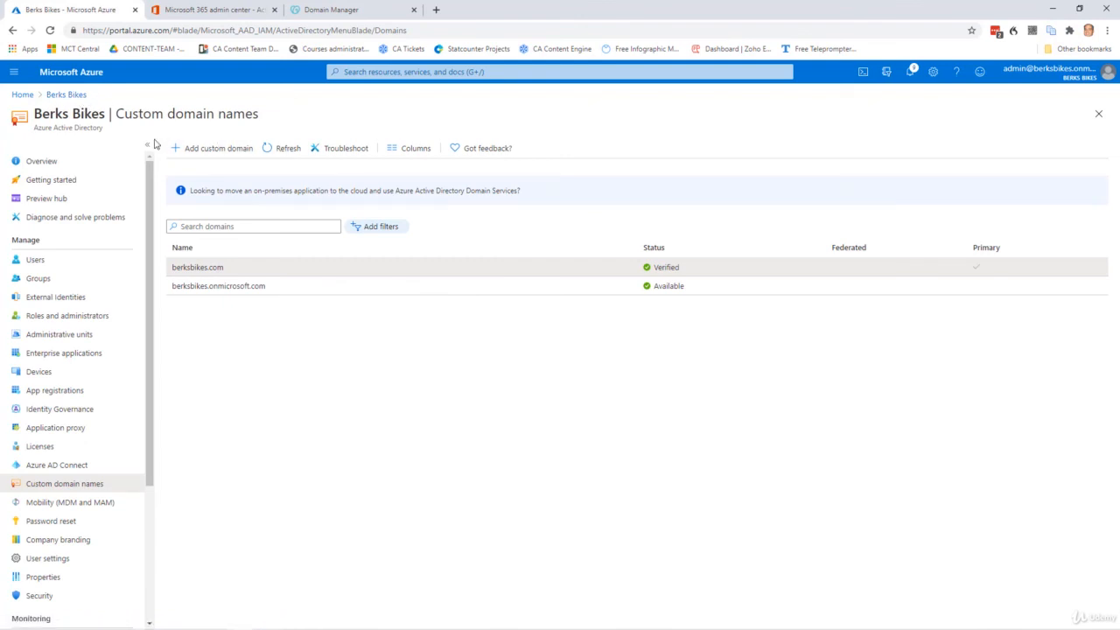
pyautogui.click(55, 161)
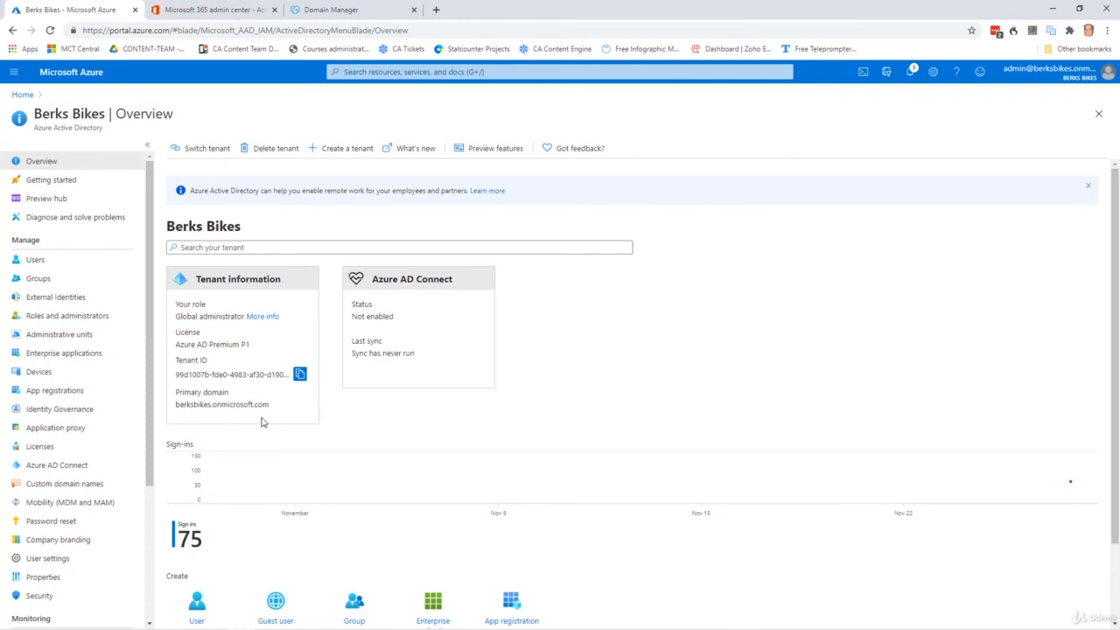
pyautogui.click(50, 30)
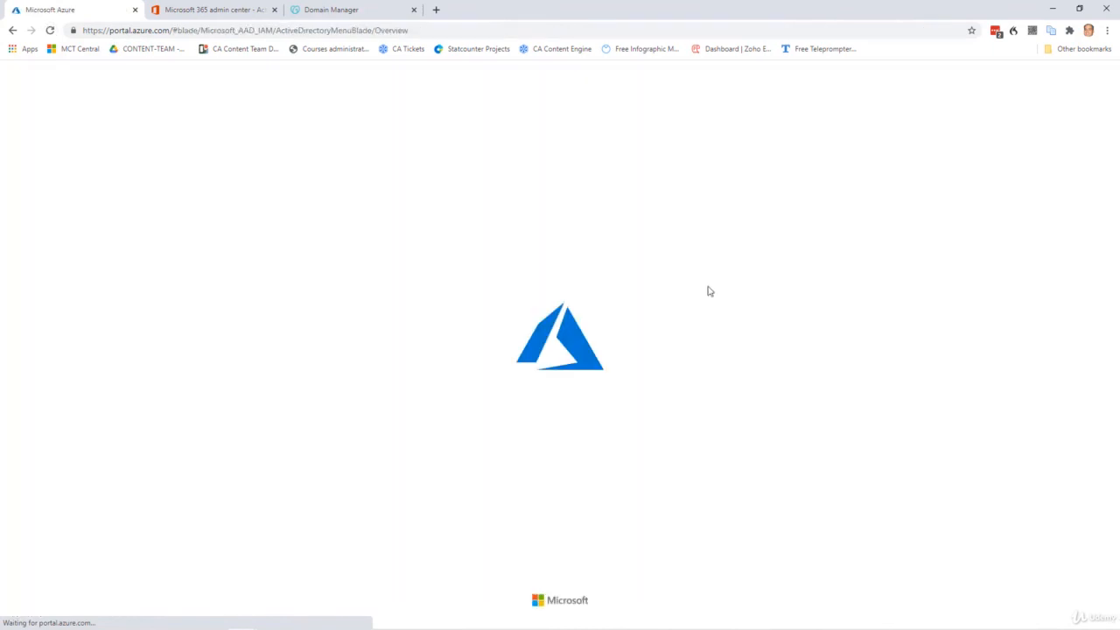